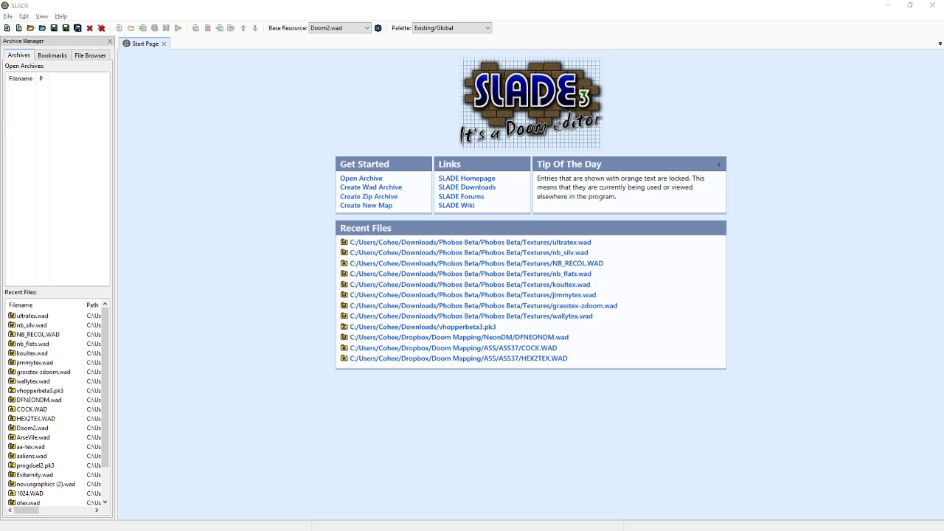
Step: Switch to the Explorer window showing the eight WAD files in Downloads\Phobos Beta\Textures
{"action": "key", "text": "alt+Tab"}
{"action": "key", "text": "alt+Tab"}
{"action": "key", "text": "alt+Tab"}
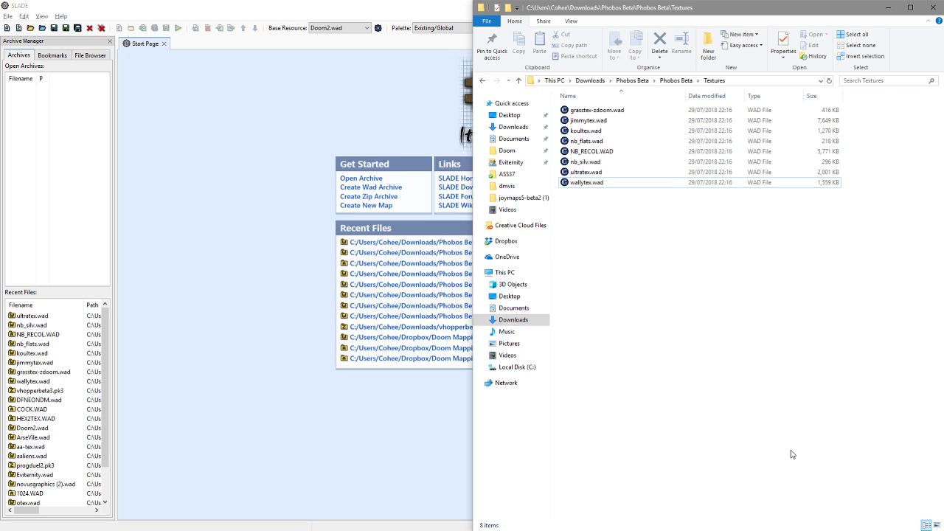
Step: Load all eight texture WADs into SLADE and view each archive from jimmytex to grasstex-zdoom
{"action": "left_click_drag", "start_coordinate": [637, 260], "coordinate": [39, 151]}
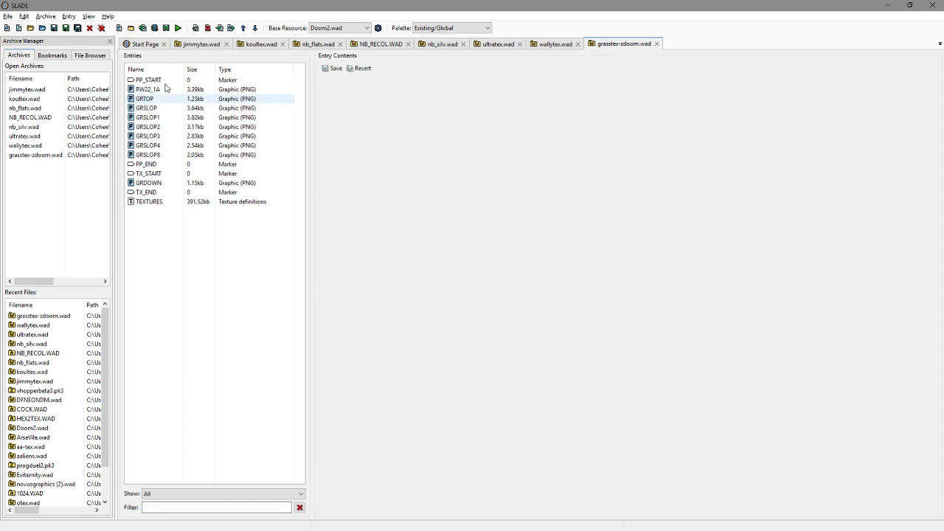
{"action": "left_click", "coordinate": [203, 45]}
{"action": "left_click", "coordinate": [261, 44]}
{"action": "left_click", "coordinate": [318, 44]}
{"action": "left_click", "coordinate": [381, 44]}
{"action": "left_click", "coordinate": [442, 44]}
{"action": "left_click", "coordinate": [500, 44]}
{"action": "left_click", "coordinate": [555, 44]}
{"action": "left_click", "coordinate": [624, 44]}
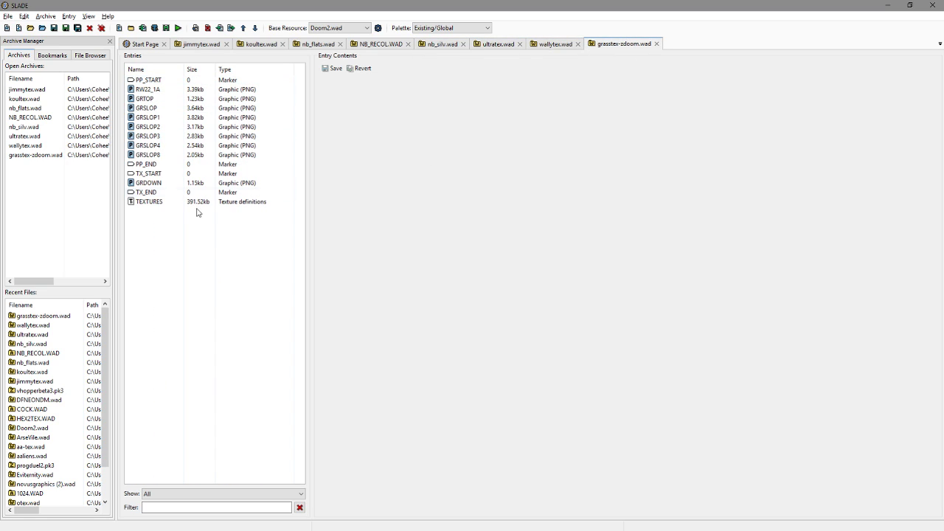
Step: Preview the grasstex-zdoom graphics GRSLOP2, GRTOP, RW22_1A, GRSLOP4 and GRSLOP8, then switch to the tutorials Explorer window
{"action": "left_click", "coordinate": [188, 127]}
{"action": "left_click", "coordinate": [182, 99]}
{"action": "left_click", "coordinate": [179, 89]}
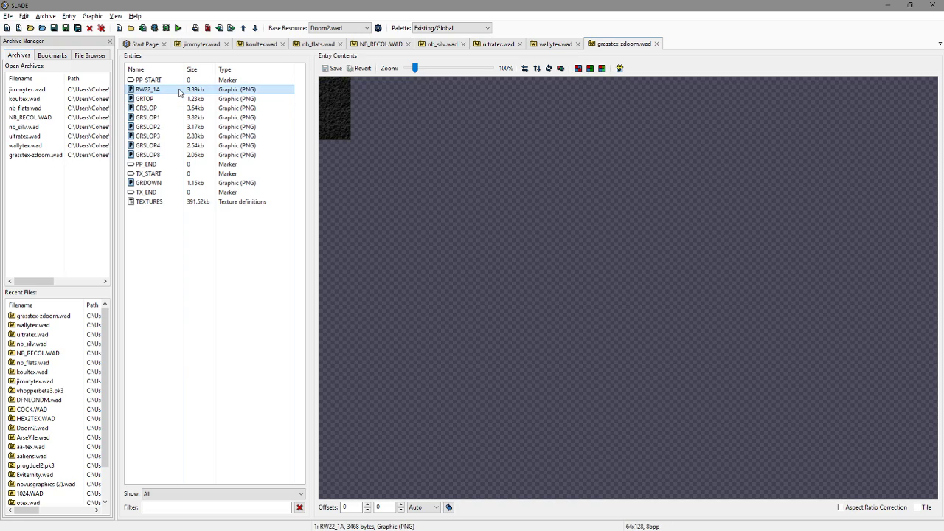
{"action": "key", "text": "Down"}
{"action": "key", "text": "Down"}
{"action": "key", "text": "Down"}
{"action": "key", "text": "Down"}
{"action": "key", "text": "Down"}
{"action": "key", "text": "Down"}
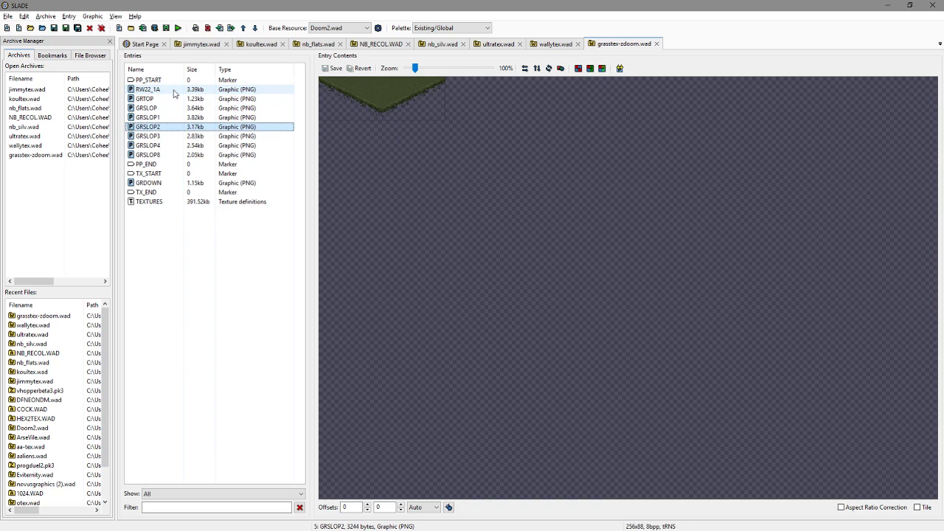
{"action": "key", "text": "Down"}
{"action": "key", "text": "alt+Tab"}
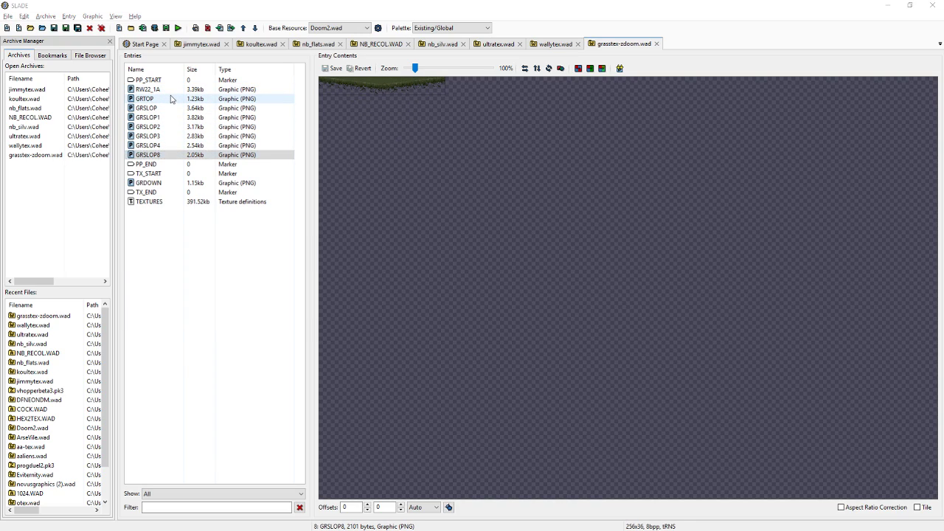
{"action": "key", "text": "alt+Tab"}
{"action": "key", "text": "alt+Tab"}
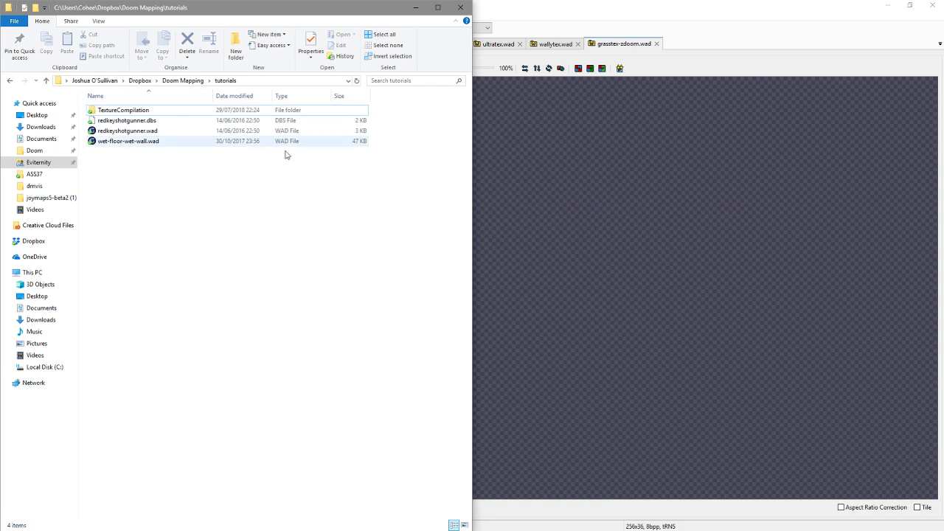
Step: Inside TextureCompilation, create a Flats folder, correcting the 'Fats' typo
{"action": "left_click", "coordinate": [135, 111]}
{"action": "double_click", "coordinate": [135, 111]}
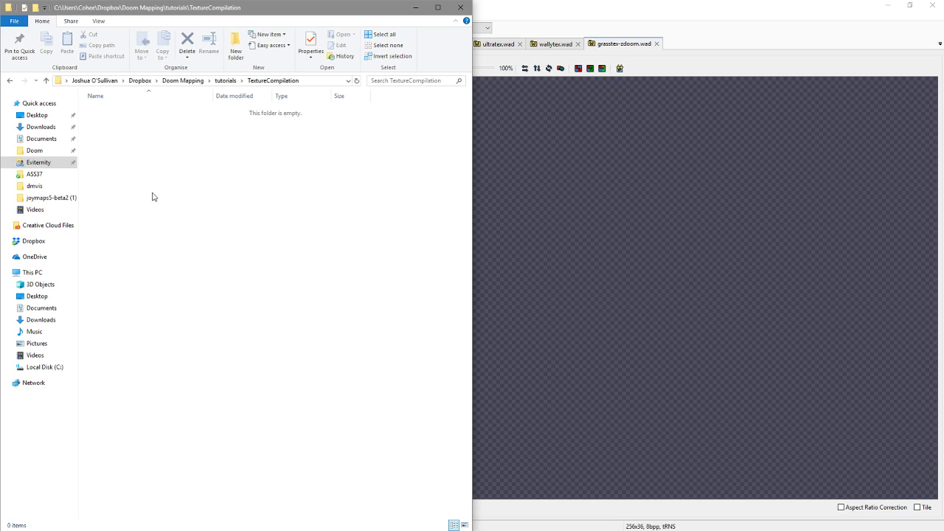
{"action": "left_click", "coordinate": [236, 50]}
{"action": "type", "text": "Fats"}
{"action": "key", "text": "Return"}
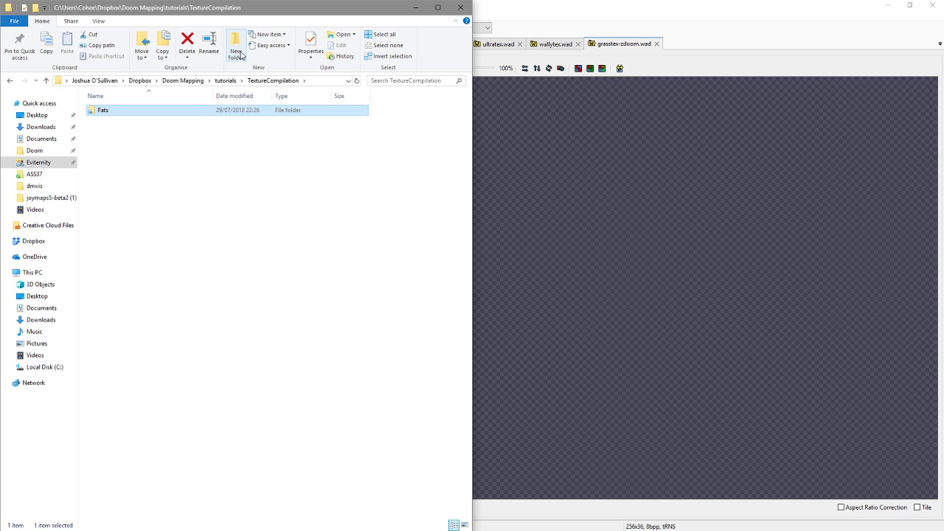
{"action": "key", "text": "Menu"}
{"action": "key", "text": "m"}
{"action": "key", "text": "Home"}
{"action": "key", "text": "Right"}
{"action": "type", "text": "l"}
{"action": "key", "text": "Return"}
Step: Create a Textures folder, then a Grasstex folder inside Flats
{"action": "left_click", "coordinate": [236, 45]}
{"action": "type", "text": "Textures"}
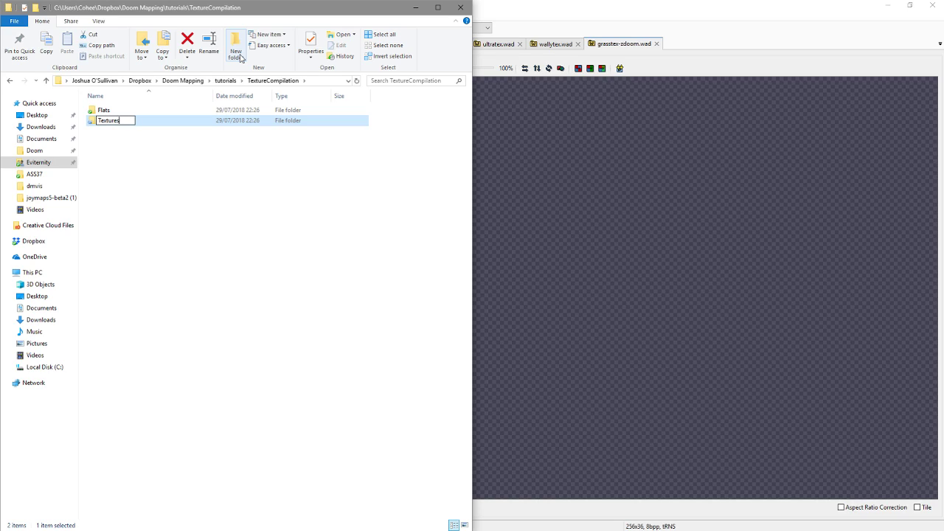
{"action": "key", "text": "Return"}
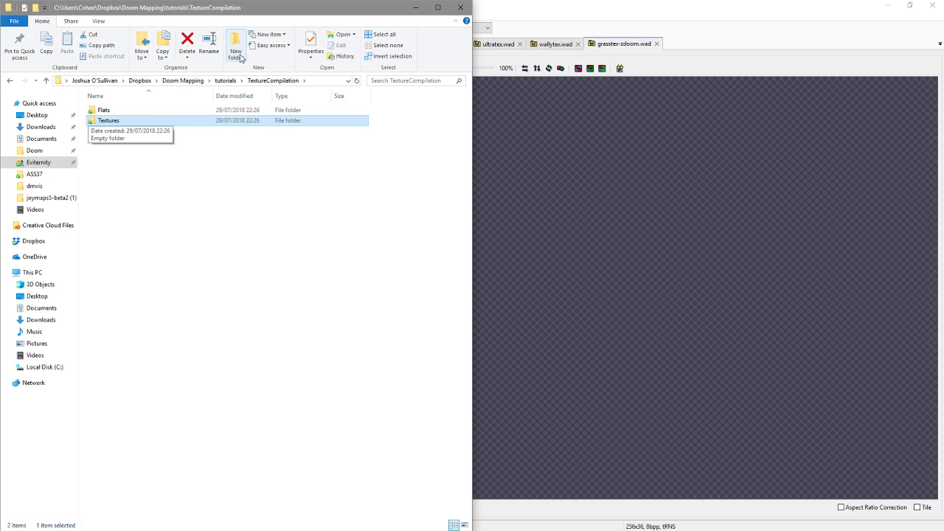
{"action": "key", "text": "Up"}
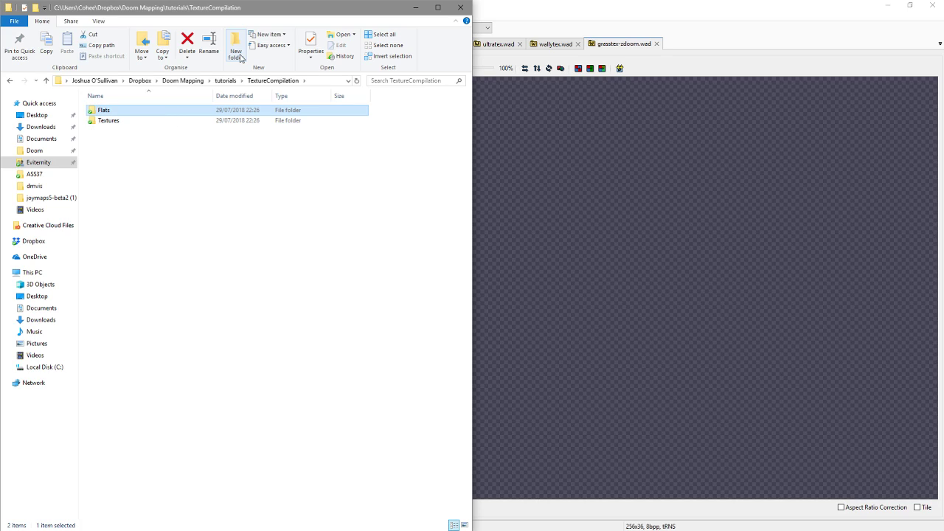
{"action": "key", "text": "Return"}
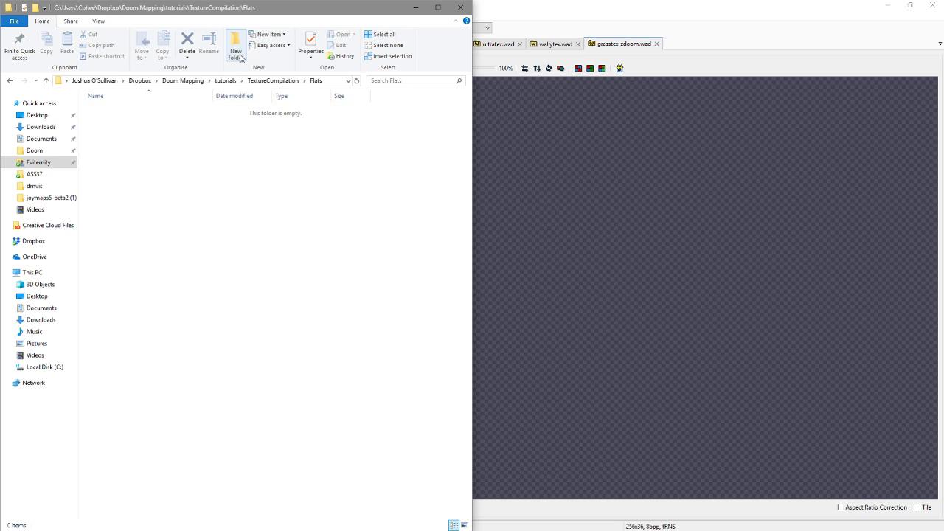
{"action": "left_click", "coordinate": [240, 59]}
{"action": "type", "text": "Grastexs"}
{"action": "key", "text": "ctrl+a"}
{"action": "key", "text": "Return"}
Step: Copy the Grasstex folder into Textures and return to SLADE
{"action": "key", "text": "ctrl+c"}
{"action": "key", "text": "alt+Up"}
{"action": "key", "text": "Down"}
{"action": "key", "text": "Return"}
{"action": "key", "text": "ctrl+v"}
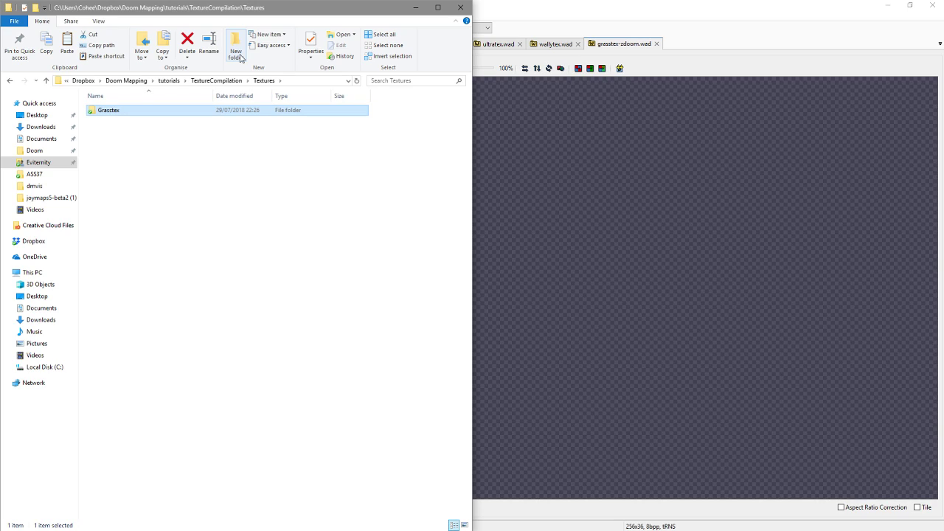
{"action": "left_click", "coordinate": [718, 39]}
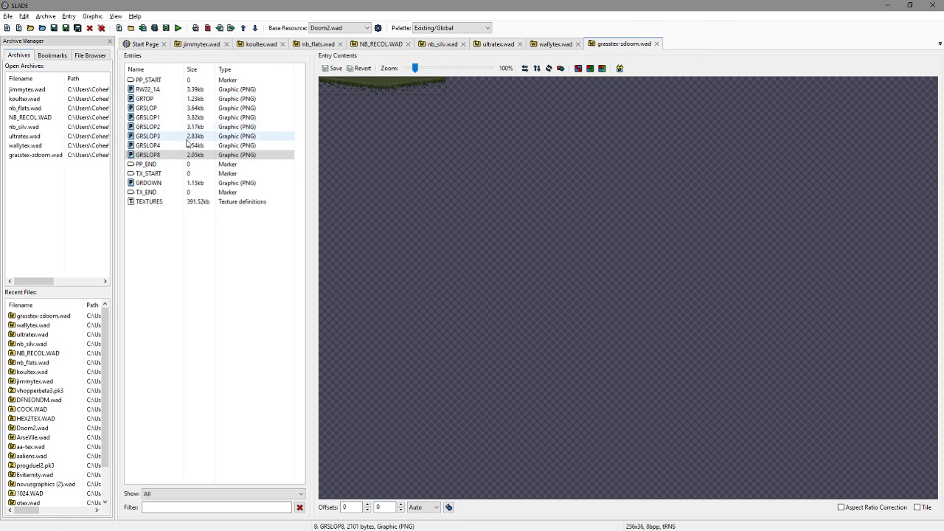
Step: Select the PP_START to PP_END patch range, then the TX_START marker, and preview GRDOWN
{"action": "left_click", "coordinate": [161, 163]}
{"action": "left_click", "coordinate": [150, 80], "text": "shift"}
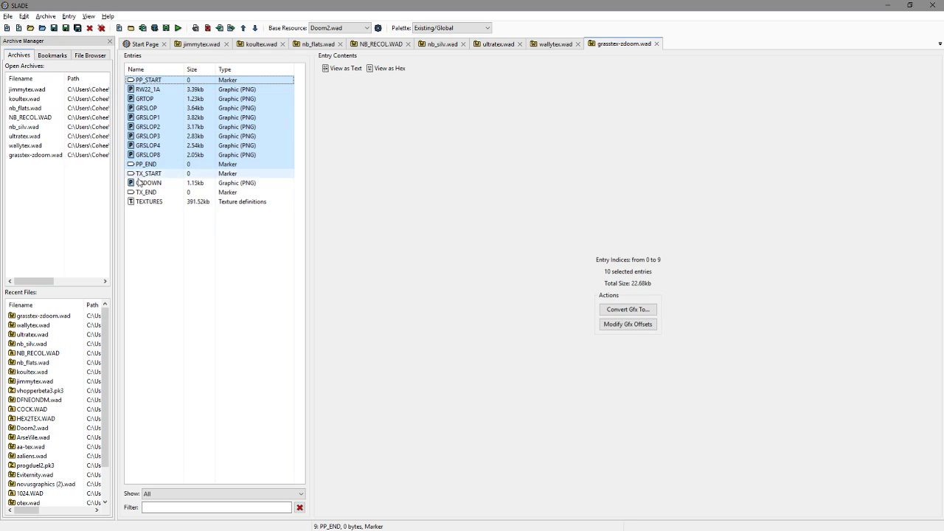
{"action": "left_click", "coordinate": [151, 173]}
{"action": "left_click", "coordinate": [155, 182]}
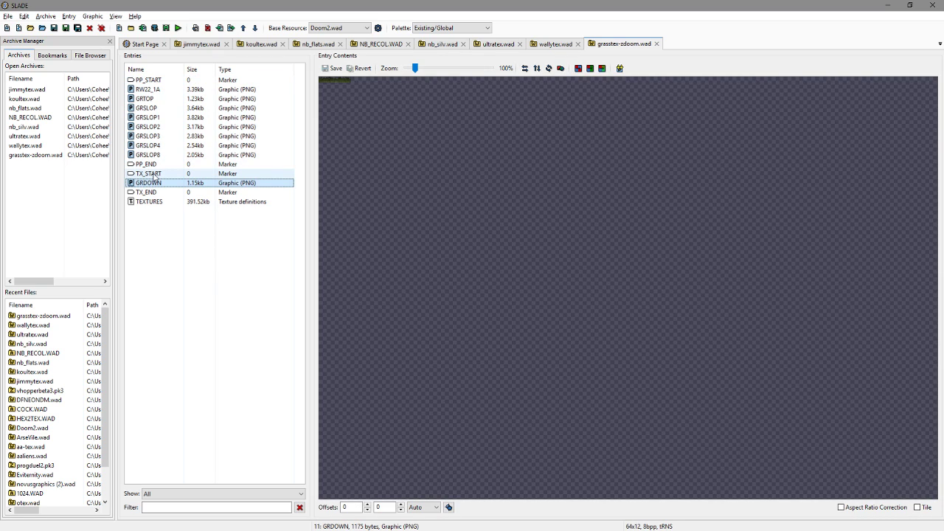
{"action": "left_click", "coordinate": [157, 174]}
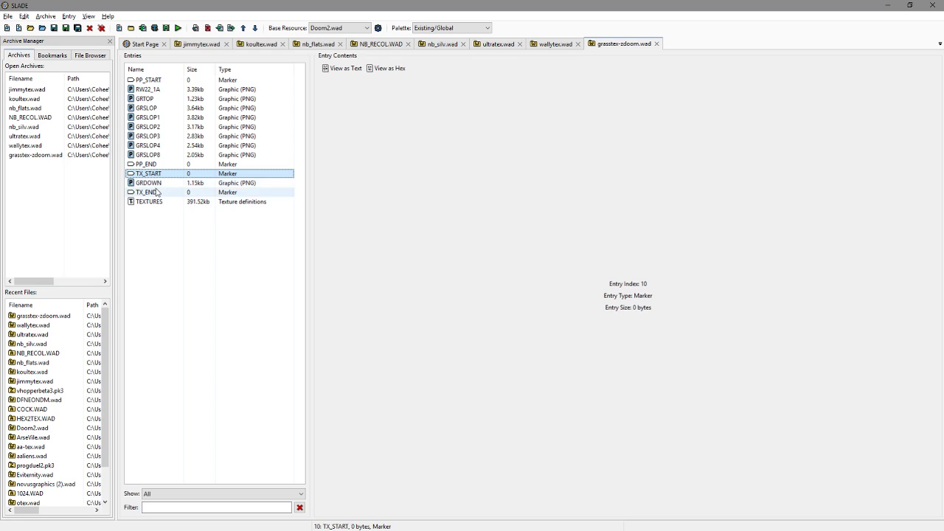
{"action": "left_click", "coordinate": [157, 184]}
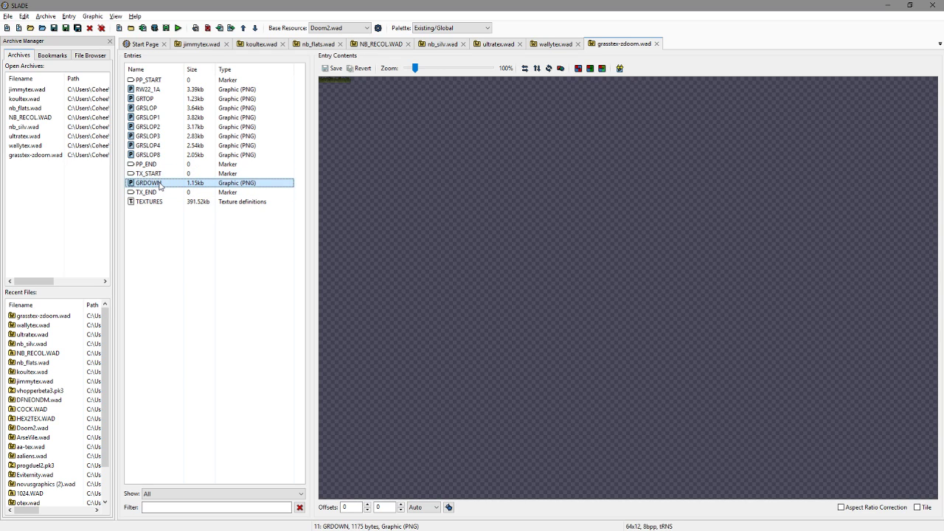
Step: Start a PNG export of the GRDOWN entry
{"action": "right_click", "coordinate": [159, 184]}
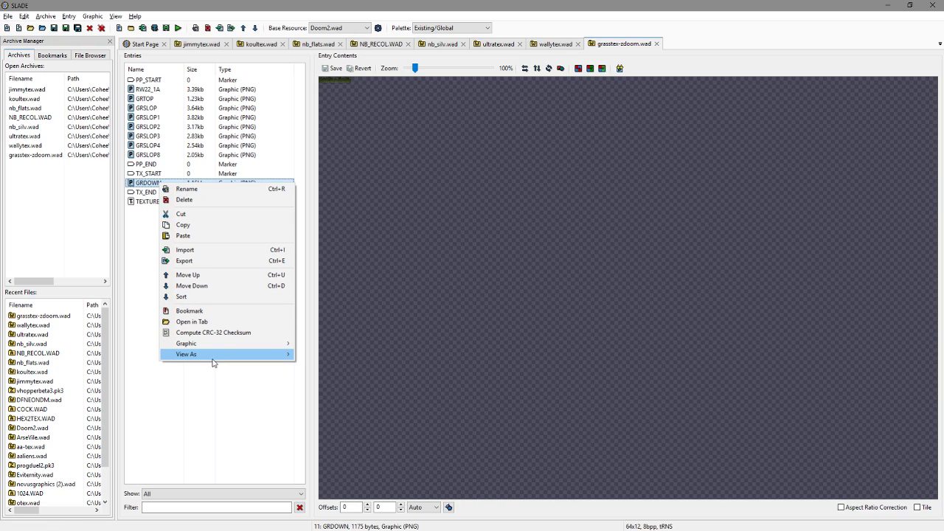
{"action": "mouse_move", "coordinate": [280, 344]}
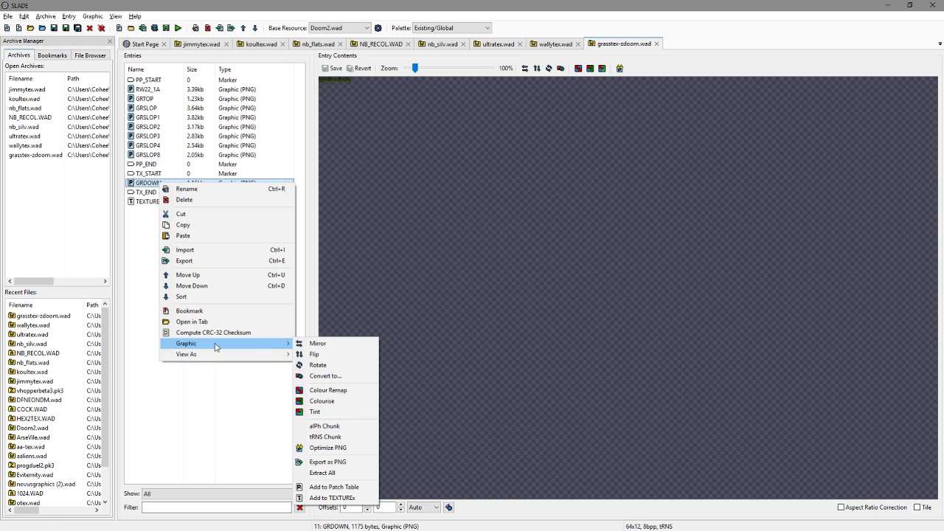
{"action": "left_click", "coordinate": [348, 465]}
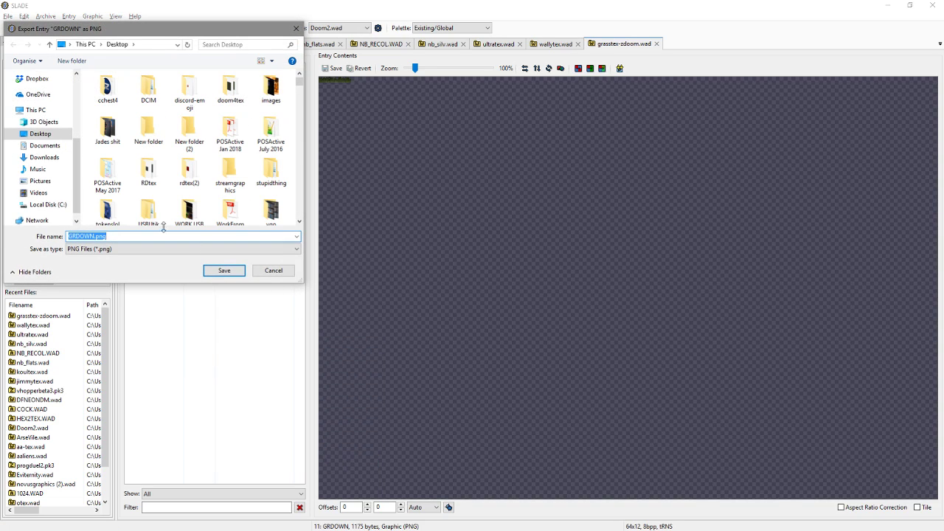
{"action": "scroll", "coordinate": [36, 111], "scroll_direction": "up", "scroll_amount": 4}
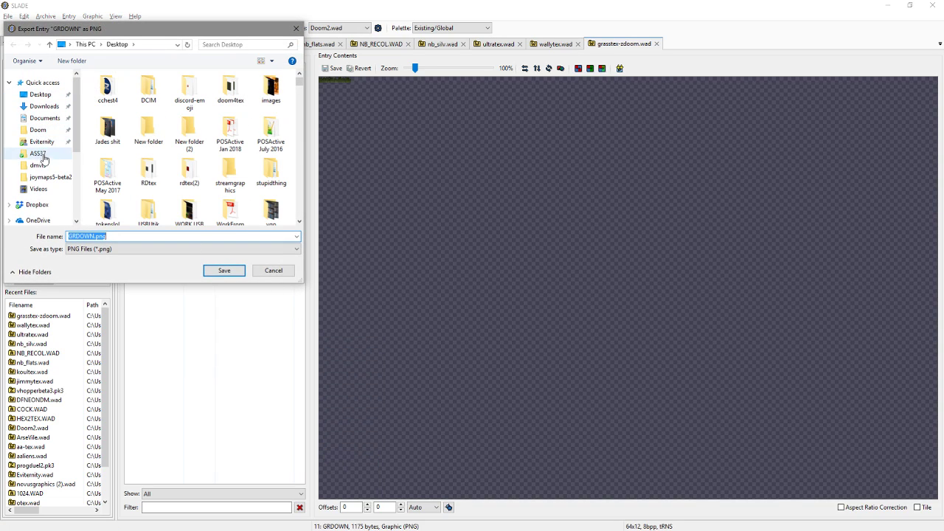
Step: Paste the TextureCompilation\Textures path, open Grasstex, and save GRDOWN.png there
{"action": "key", "text": "alt+Tab"}
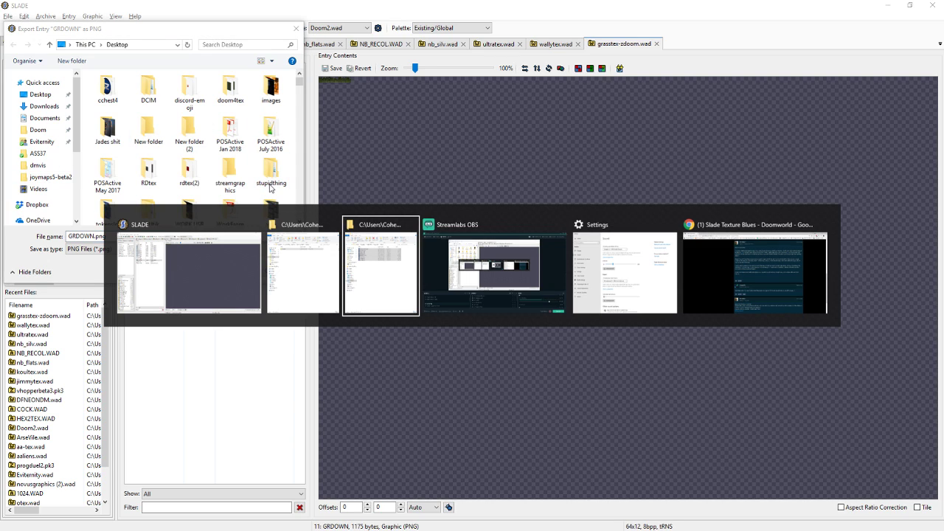
{"action": "key", "text": "alt+Tab"}
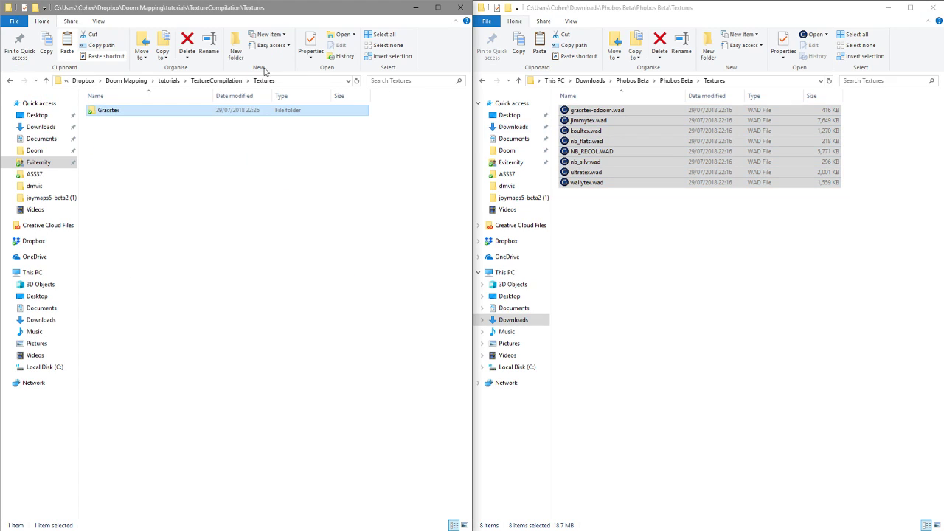
{"action": "left_click", "coordinate": [298, 81]}
{"action": "key", "text": "alt+Tab"}
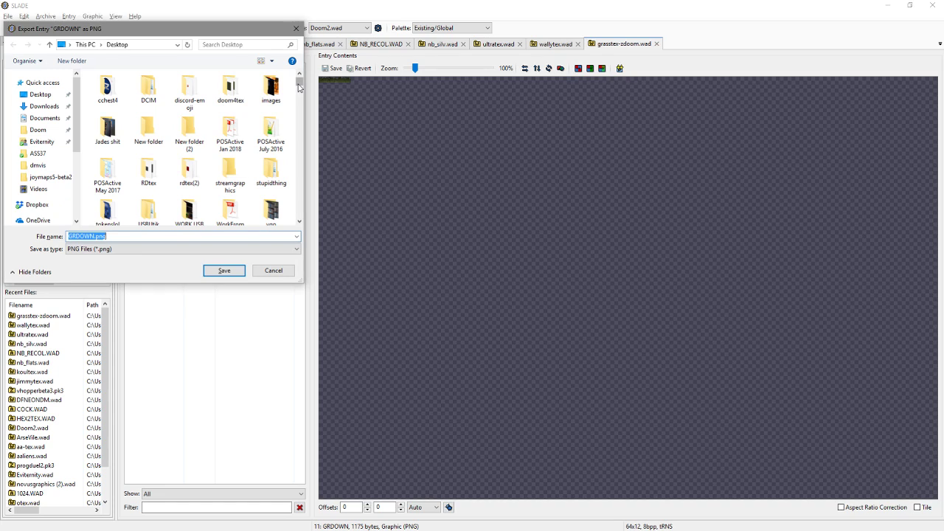
{"action": "key", "text": "ctrl+v"}
{"action": "key", "text": "Return"}
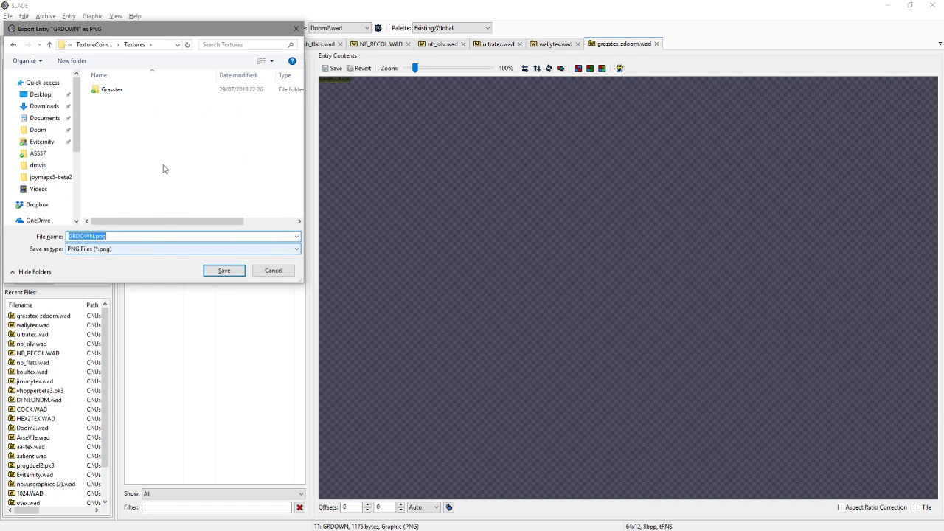
{"action": "double_click", "coordinate": [115, 90]}
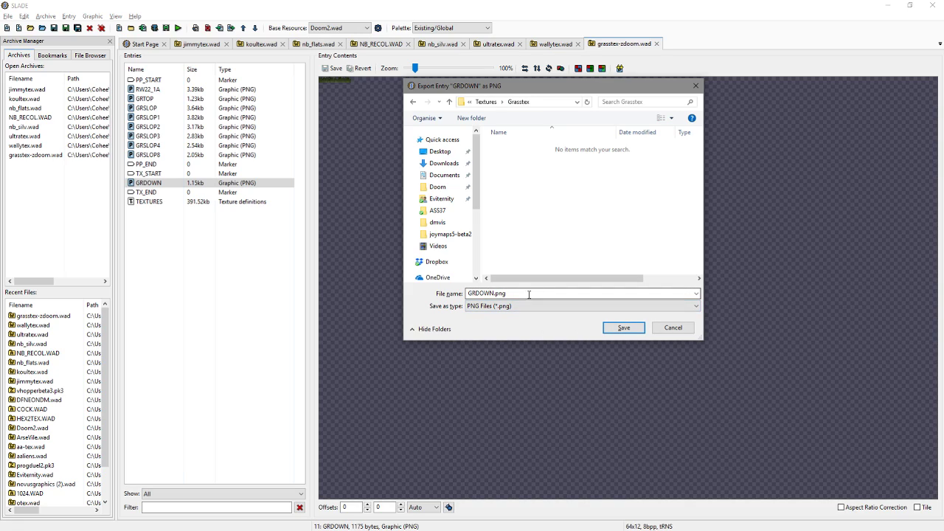
{"action": "left_click", "coordinate": [619, 328]}
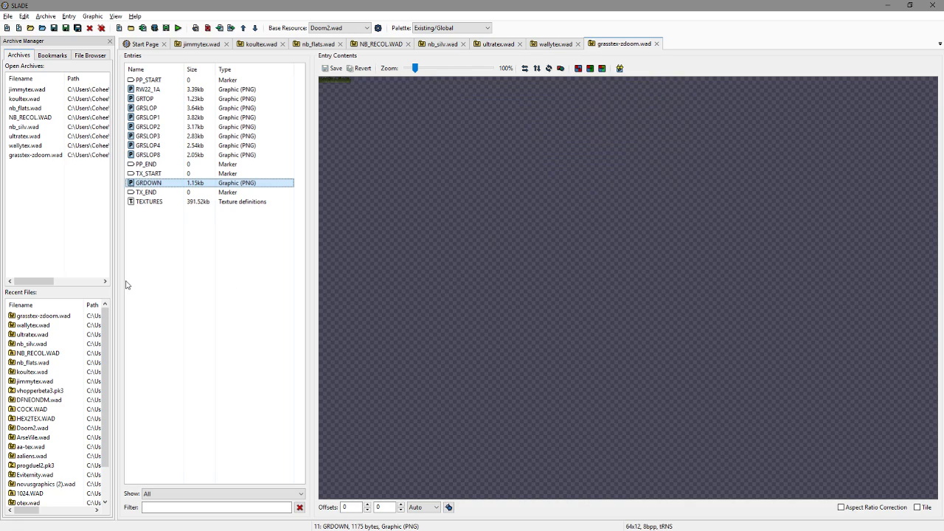
{"action": "left_click", "coordinate": [167, 203]}
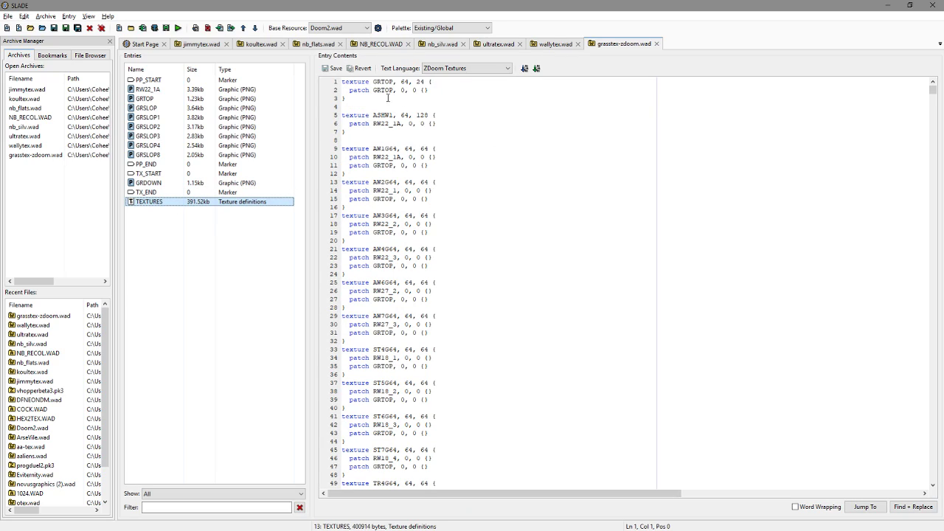
Step: Open TEXTURES in the Texture Editor and preview AW4G64, ASHW1 and ZM8G128
{"action": "double_click", "coordinate": [164, 204]}
{"action": "left_click", "coordinate": [178, 157]}
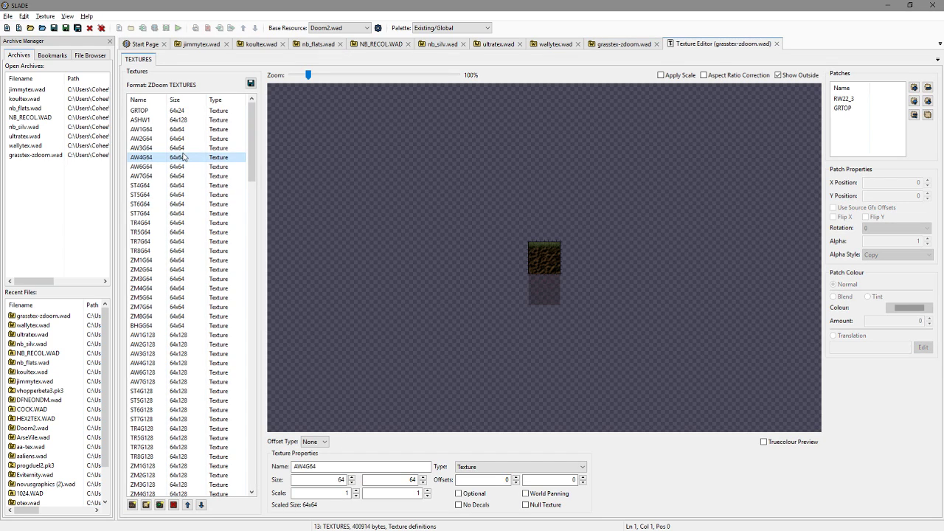
{"action": "left_click", "coordinate": [179, 121]}
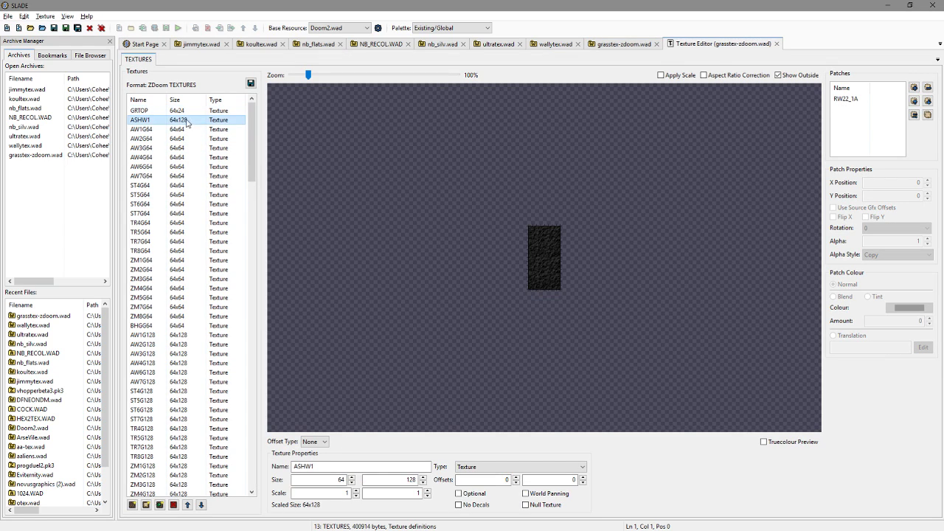
{"action": "left_click_drag", "start_coordinate": [252, 117], "coordinate": [258, 179]}
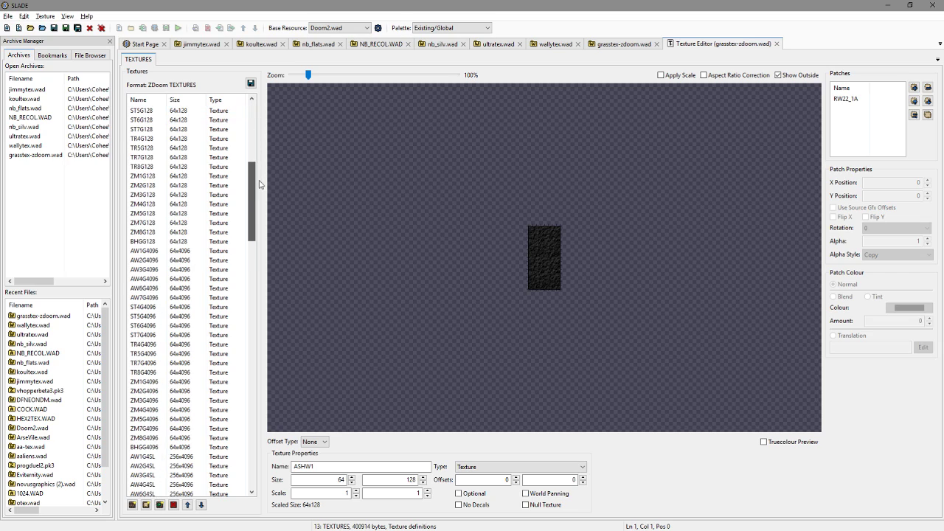
{"action": "left_click", "coordinate": [194, 214]}
Step: Review the 4096-tall textures from AW1G4096 through ZM7G4096, ending on AW3G4SL
{"action": "left_click", "coordinate": [188, 232]}
{"action": "left_click", "coordinate": [189, 242]}
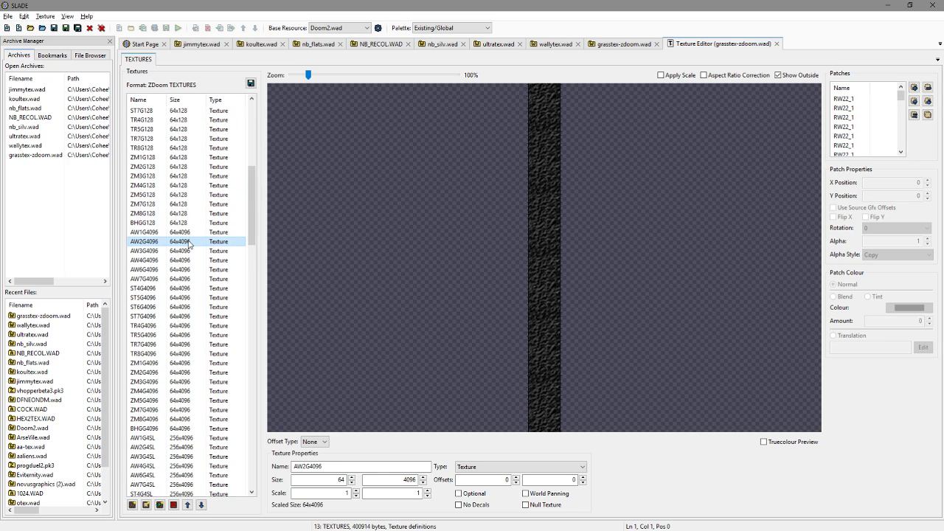
{"action": "left_click", "coordinate": [189, 250]}
{"action": "left_click", "coordinate": [190, 269]}
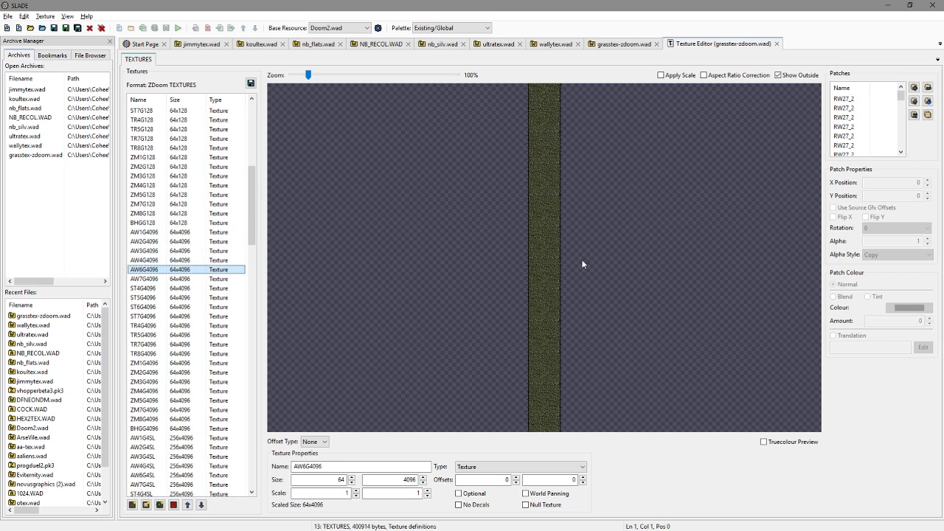
{"action": "key", "text": "Down"}
{"action": "key", "text": "Down"}
{"action": "key", "text": "Down"}
{"action": "key", "text": "Down"}
{"action": "key", "text": "Down"}
{"action": "key", "text": "Down"}
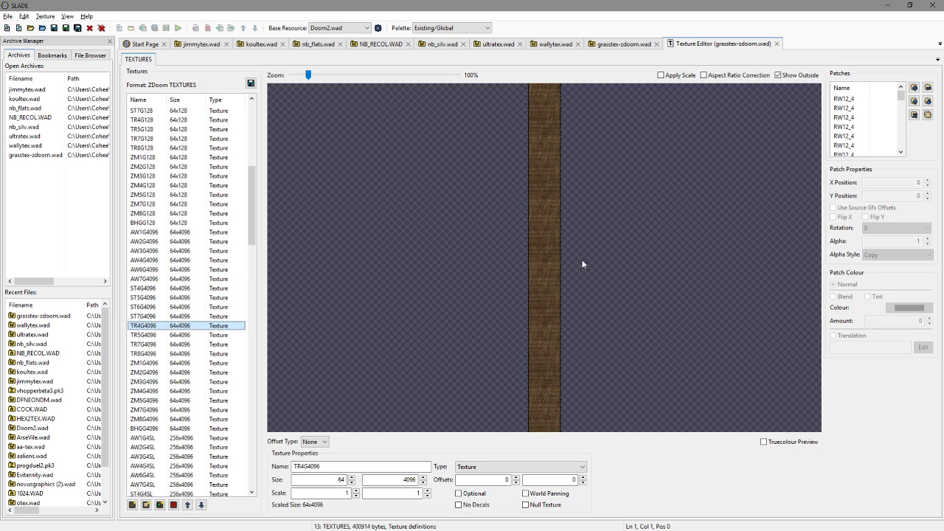
{"action": "key", "text": "Down"}
{"action": "key", "text": "Down"}
{"action": "key", "text": "Down"}
{"action": "key", "text": "Down"}
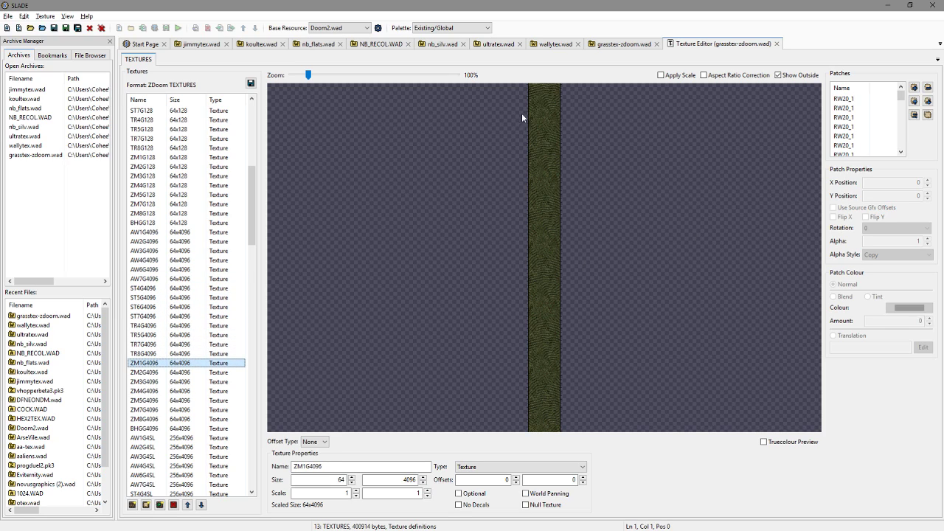
{"action": "key", "text": "Down"}
{"action": "key", "text": "Down"}
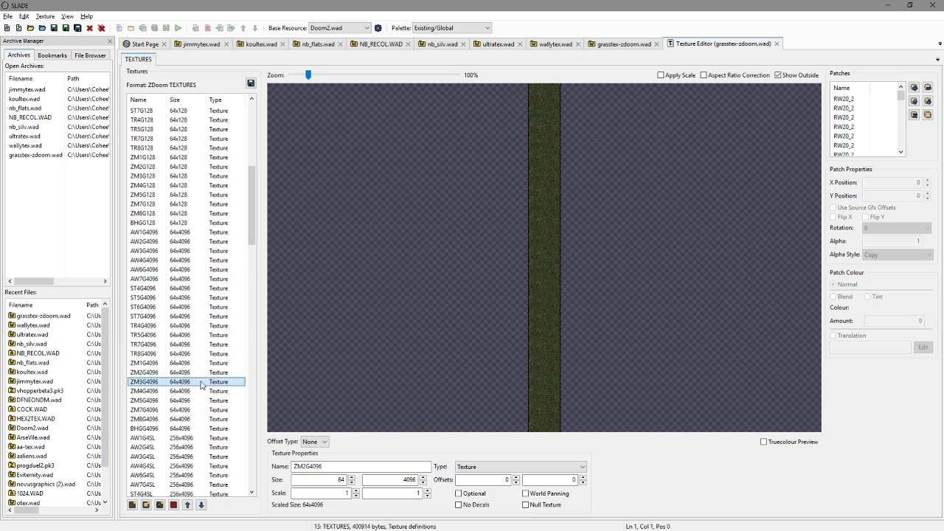
{"action": "key", "text": "Down"}
{"action": "key", "text": "Down"}
{"action": "key", "text": "Down"}
{"action": "key", "text": "Down"}
{"action": "key", "text": "Down"}
{"action": "key", "text": "Down"}
{"action": "key", "text": "Down"}
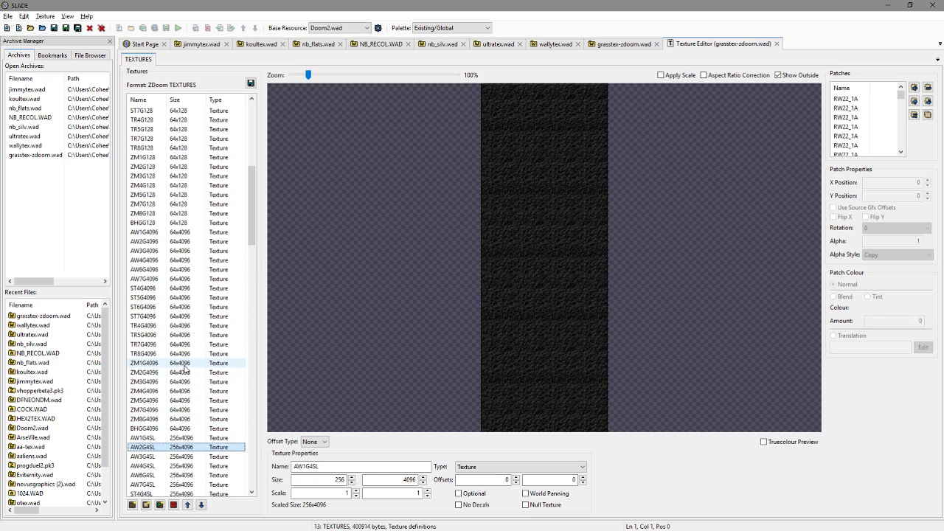
{"action": "key", "text": "Down"}
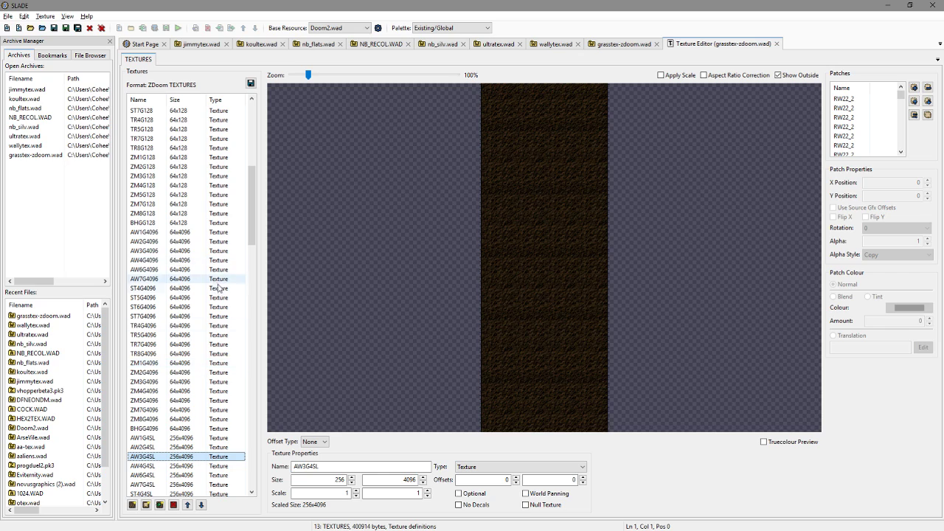
{"action": "scroll", "coordinate": [207, 317], "scroll_direction": "down", "scroll_amount": 4}
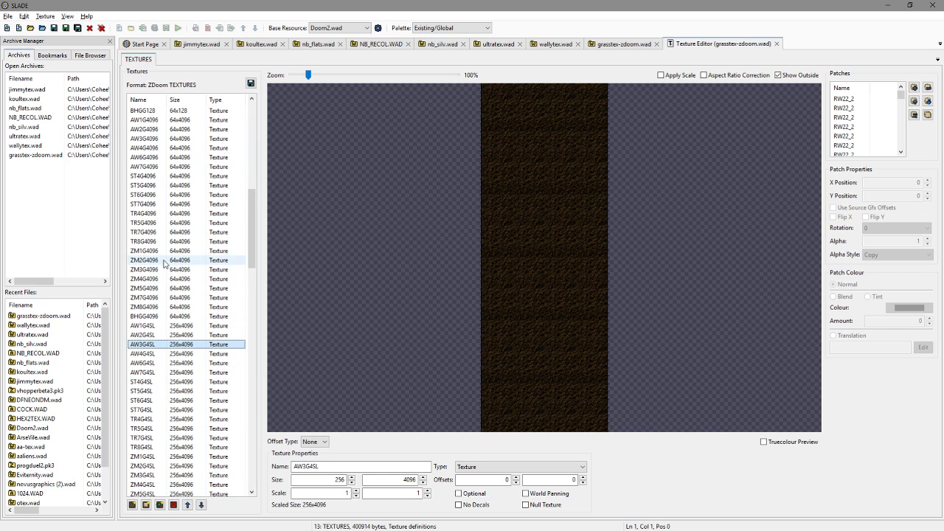
Step: Select ST4G4096, TR7G4096 and ZM8G4096 and look at their context menu
{"action": "left_click", "coordinate": [168, 177]}
{"action": "left_click", "coordinate": [168, 233], "text": "ctrl"}
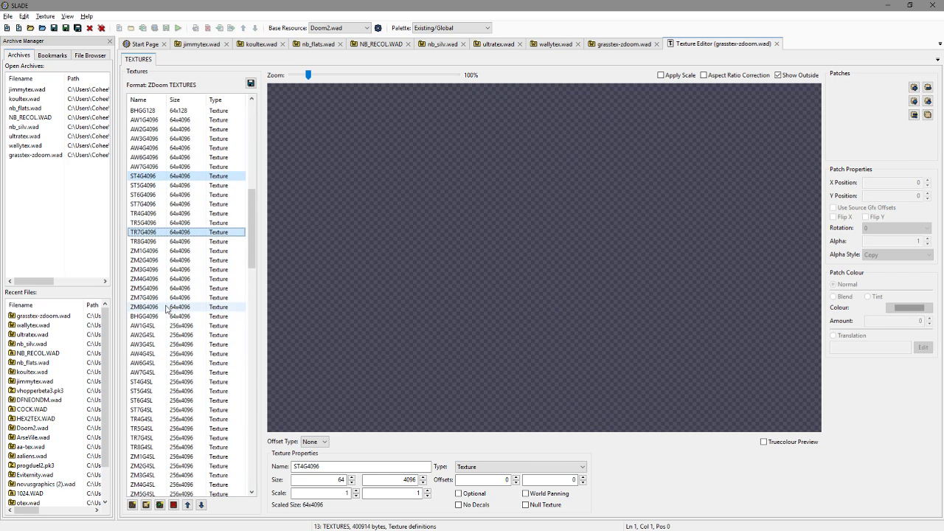
{"action": "left_click", "coordinate": [164, 307], "text": "ctrl"}
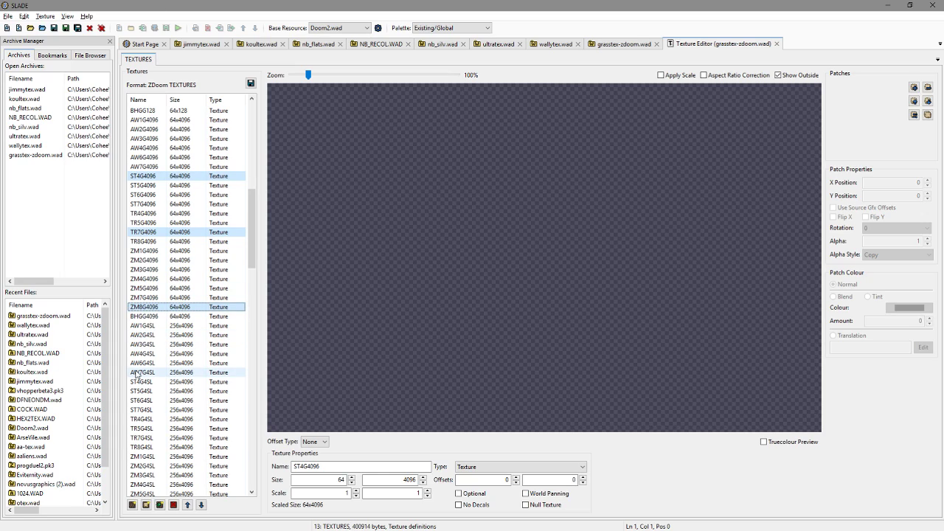
{"action": "right_click", "coordinate": [146, 308]}
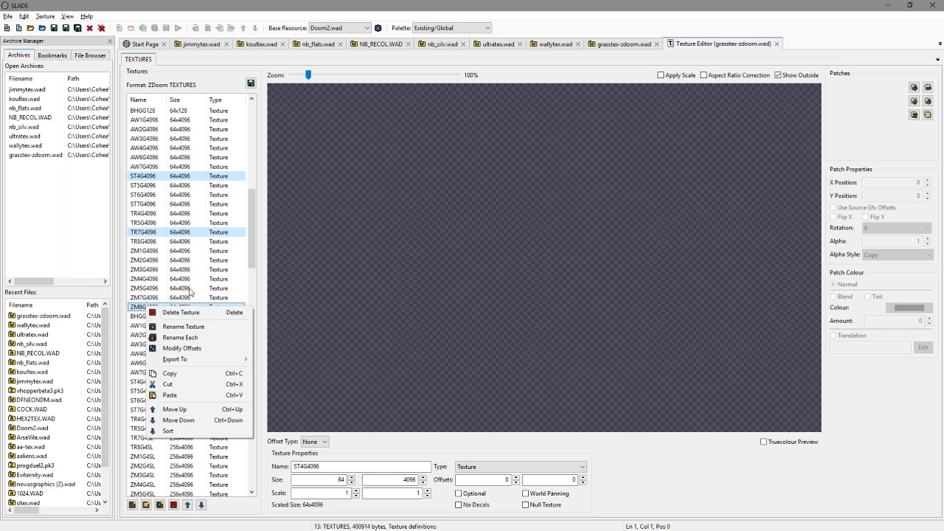
{"action": "mouse_move", "coordinate": [183, 362]}
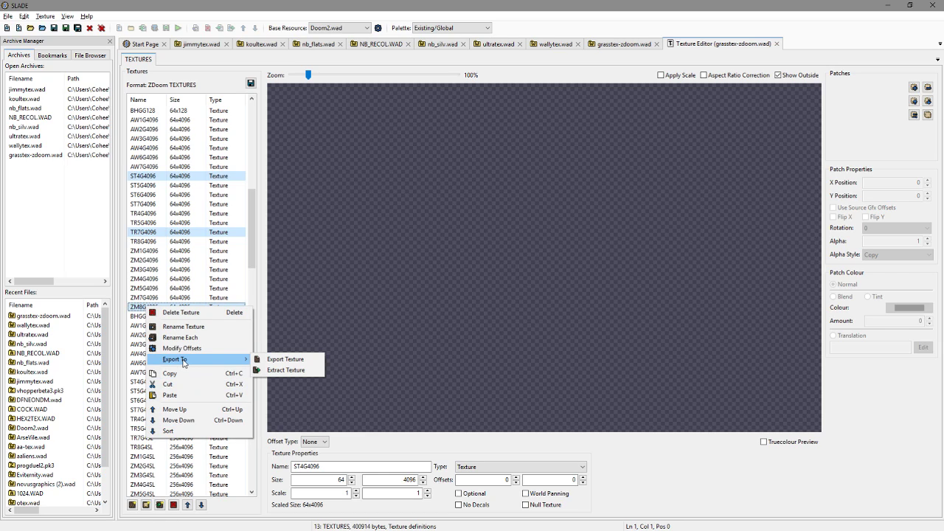
{"action": "left_click", "coordinate": [292, 370]}
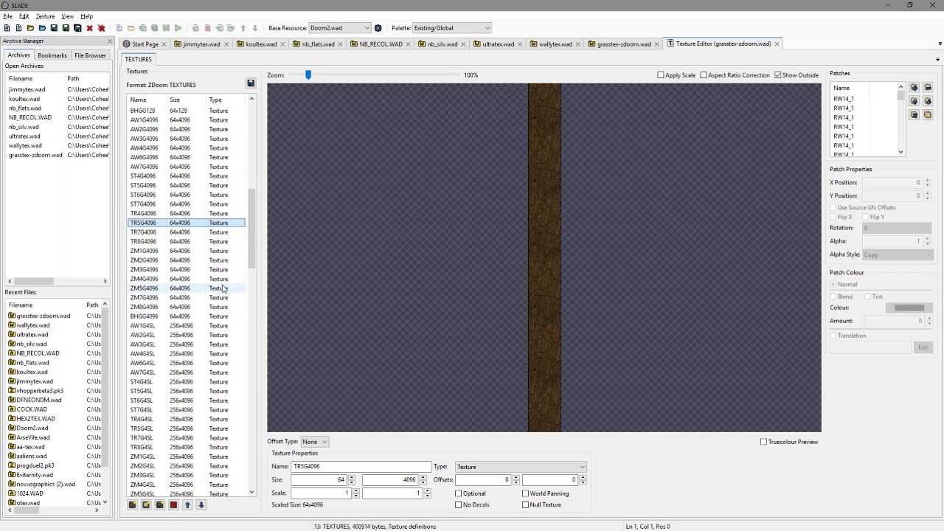
Step: Select every texture in the list from GRTOP through BHGG5S8
{"action": "scroll", "coordinate": [190, 172], "scroll_direction": "up", "scroll_amount": 14}
{"action": "left_click", "coordinate": [177, 111]}
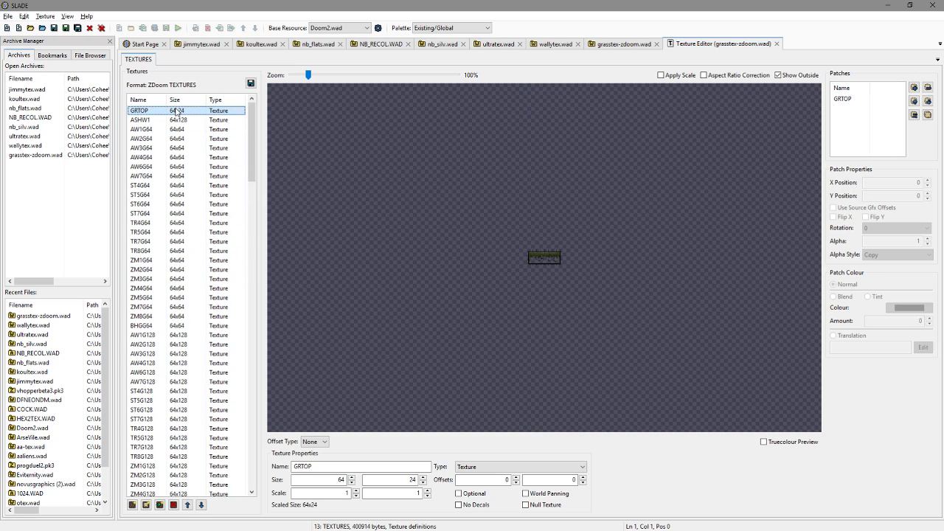
{"action": "left_click", "coordinate": [177, 120]}
{"action": "left_click", "coordinate": [180, 111]}
{"action": "left_click_drag", "start_coordinate": [252, 146], "coordinate": [224, 478]}
{"action": "left_click", "coordinate": [221, 485], "text": "shift"}
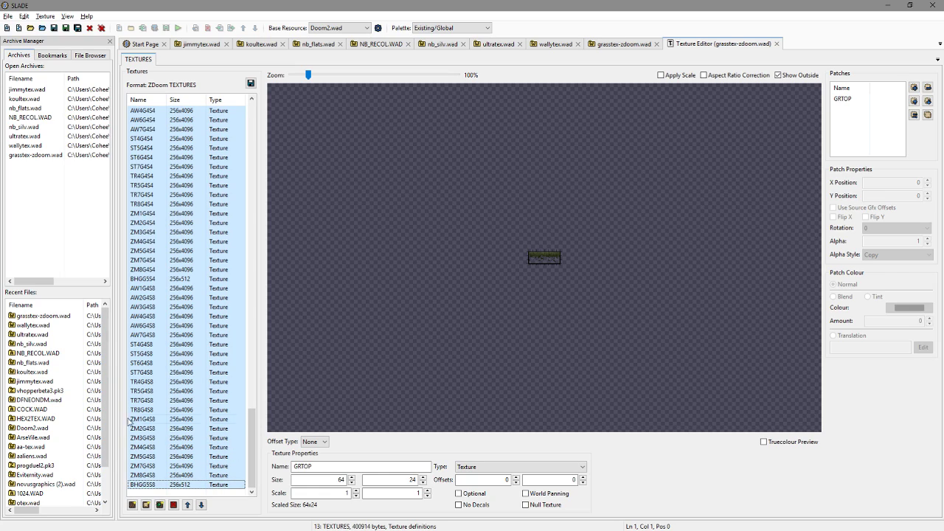
Step: Choose Export To > Extract Texture for the selection, backing out of an accidental offset dialog
{"action": "right_click", "coordinate": [162, 374]}
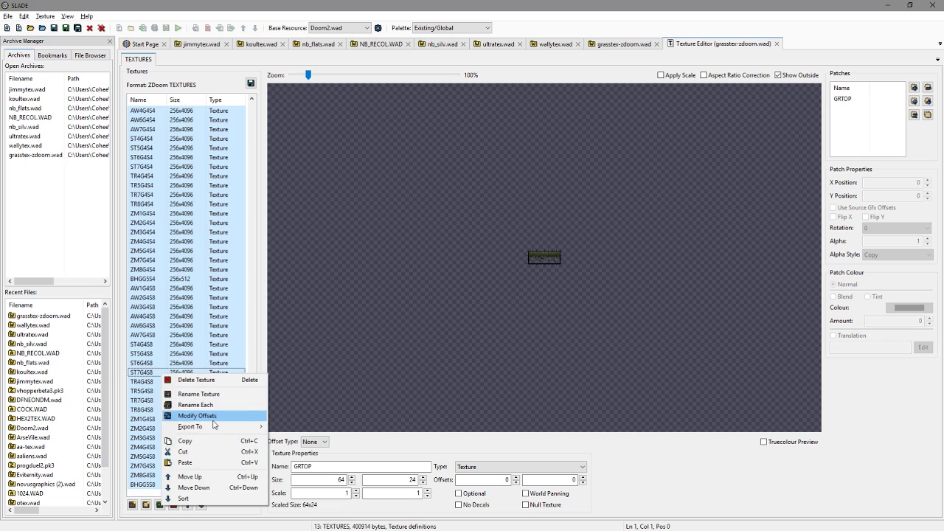
{"action": "left_click", "coordinate": [196, 416]}
{"action": "key", "text": "Escape"}
{"action": "right_click", "coordinate": [171, 475]}
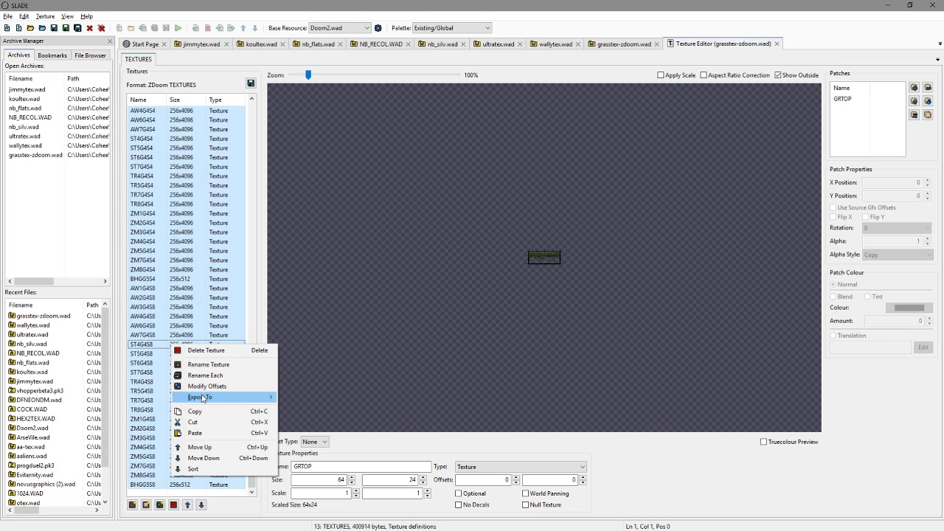
{"action": "mouse_move", "coordinate": [206, 396]}
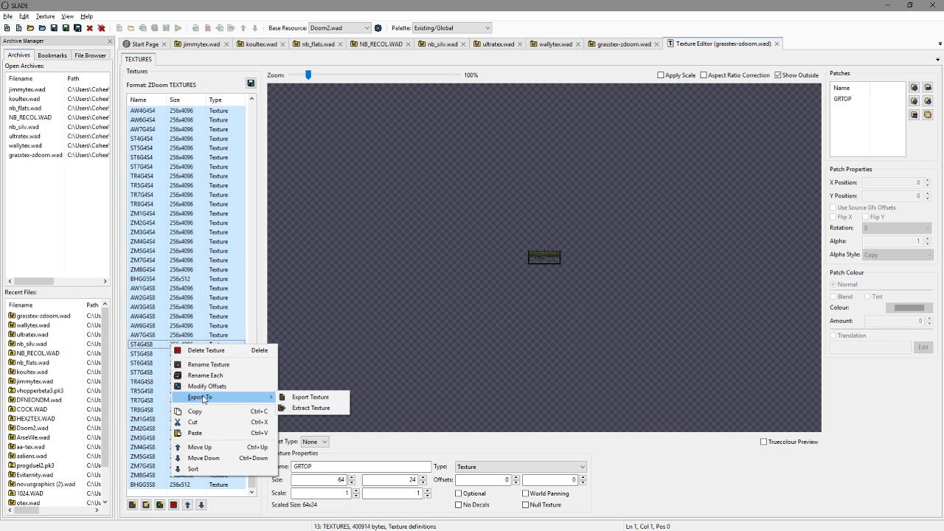
{"action": "left_click", "coordinate": [303, 410]}
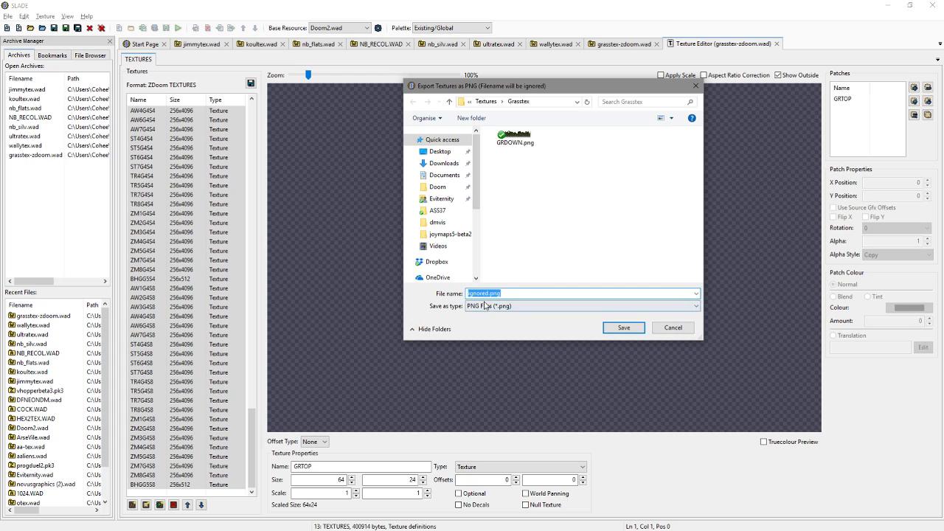
Step: Save the extracted PNG textures into Textures\Grasstex and switch to File Explorer once finished
{"action": "left_click", "coordinate": [626, 327]}
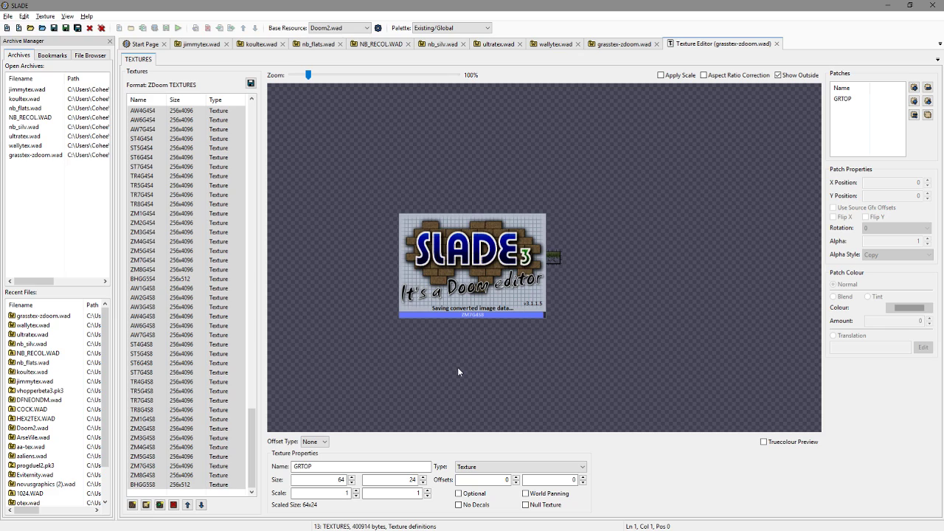
{"action": "key", "text": "alt+Tab"}
{"action": "key", "text": "alt+Tab"}
{"action": "key", "text": "alt+shift+Tab"}
Step: Open Grasstex, scroll through the exported PNGs and select them all, then go back up to Textures
{"action": "left_click", "coordinate": [129, 112]}
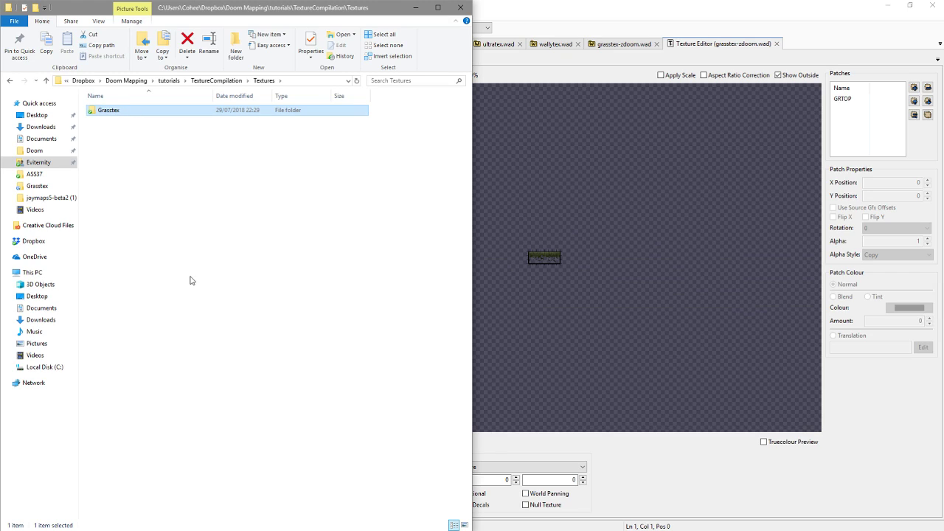
{"action": "double_click", "coordinate": [123, 111]}
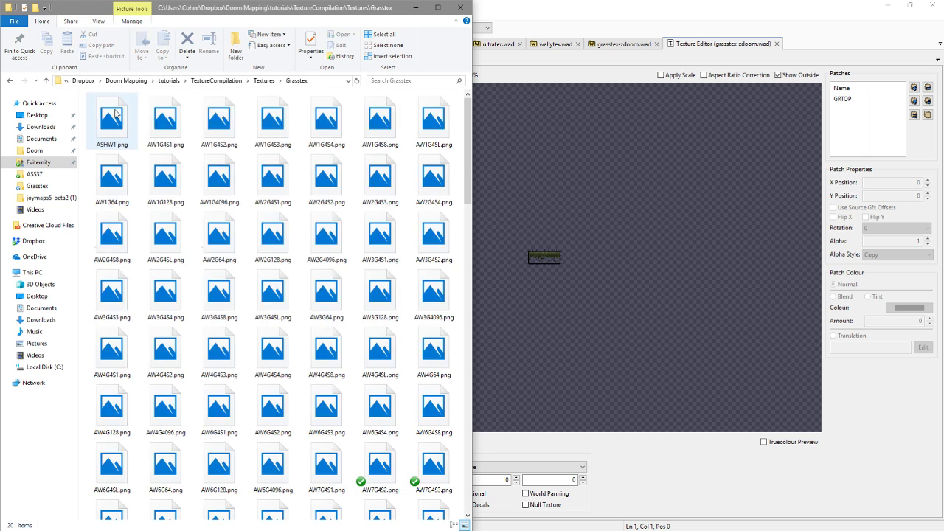
{"action": "left_click", "coordinate": [210, 228]}
{"action": "left_click_drag", "start_coordinate": [467, 137], "coordinate": [437, 448]}
{"action": "left_click", "coordinate": [363, 478]}
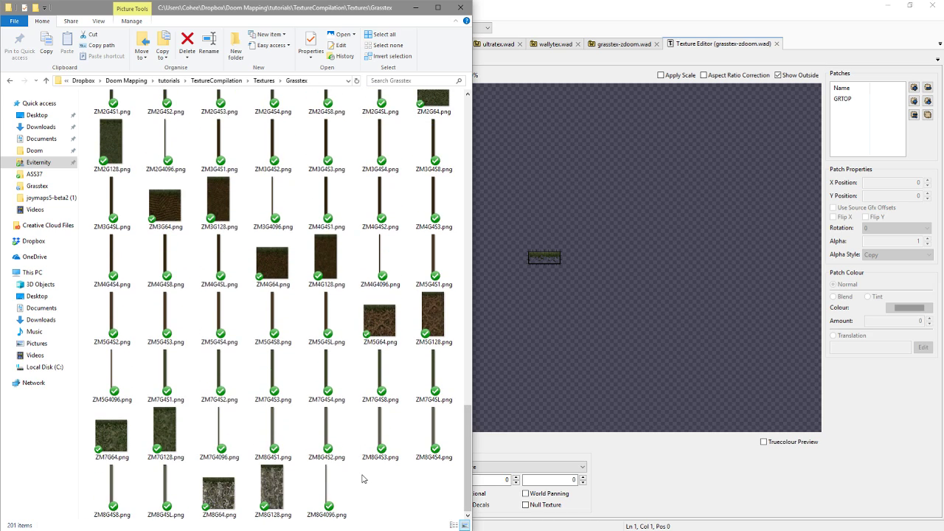
{"action": "key", "text": "ctrl+a"}
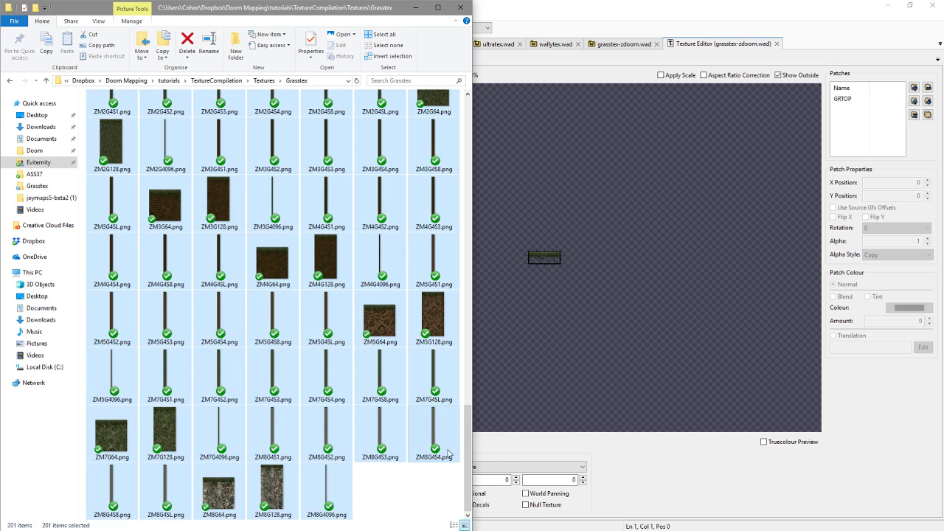
{"action": "key", "text": "ctrl+x"}
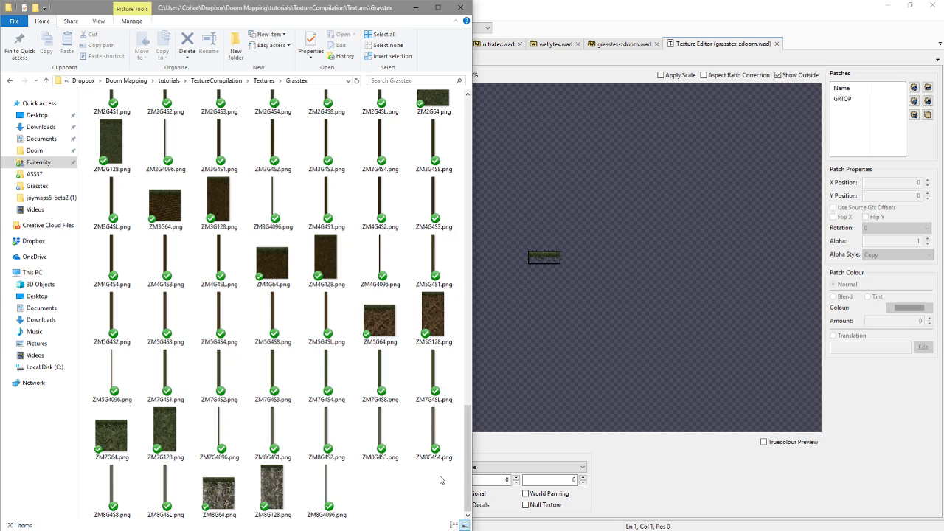
{"action": "key", "text": "alt+Up"}
{"action": "right_click", "coordinate": [215, 112]}
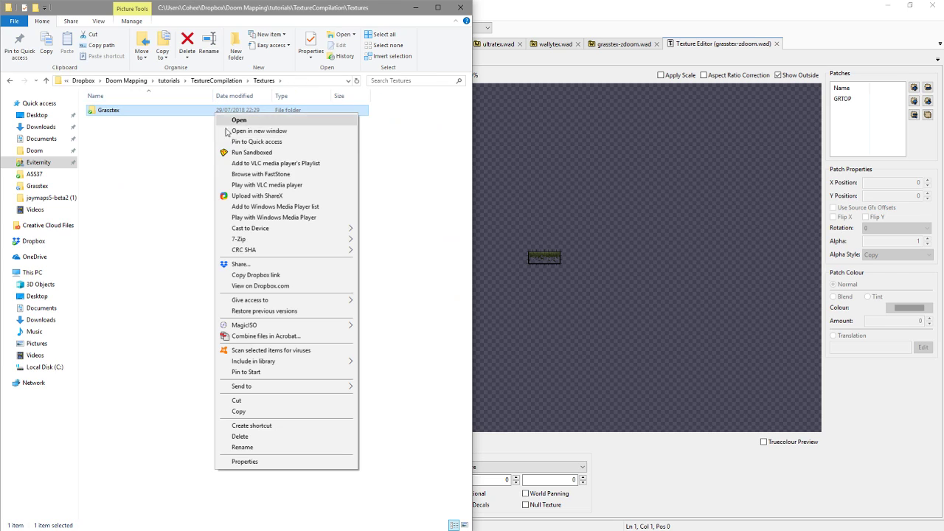
Step: Check the Grasstex folder's Properties: 201 files totalling 41.9 MB
{"action": "left_click", "coordinate": [244, 461]}
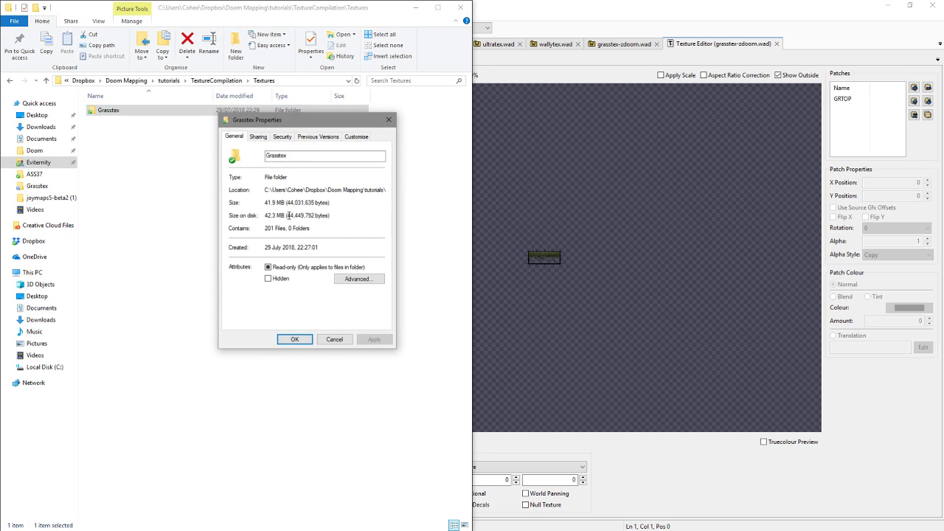
{"action": "left_click_drag", "start_coordinate": [259, 202], "coordinate": [295, 202]}
{"action": "left_click", "coordinate": [293, 202]}
{"action": "left_click", "coordinate": [389, 120]}
{"action": "left_click", "coordinate": [272, 196]}
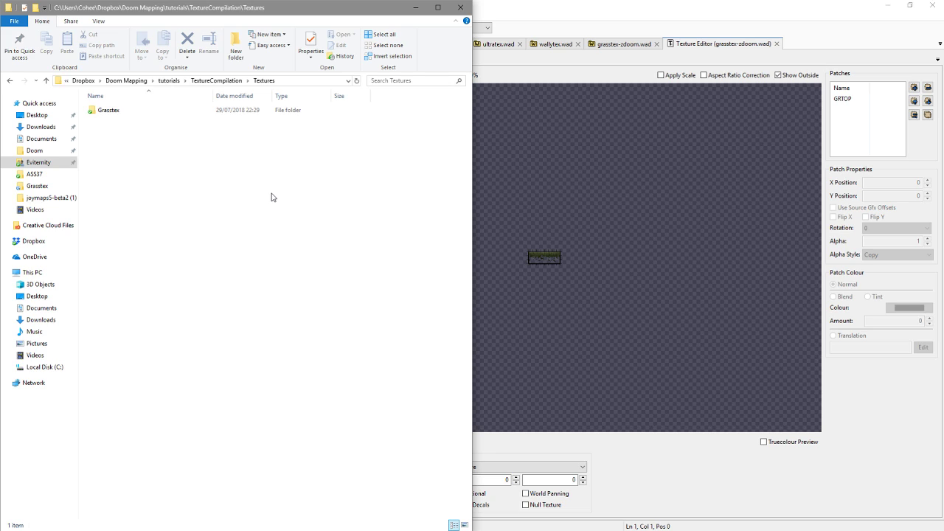
Step: Close SLADE's Texture Editor tab without saving the texture changes
{"action": "left_click", "coordinate": [514, 147]}
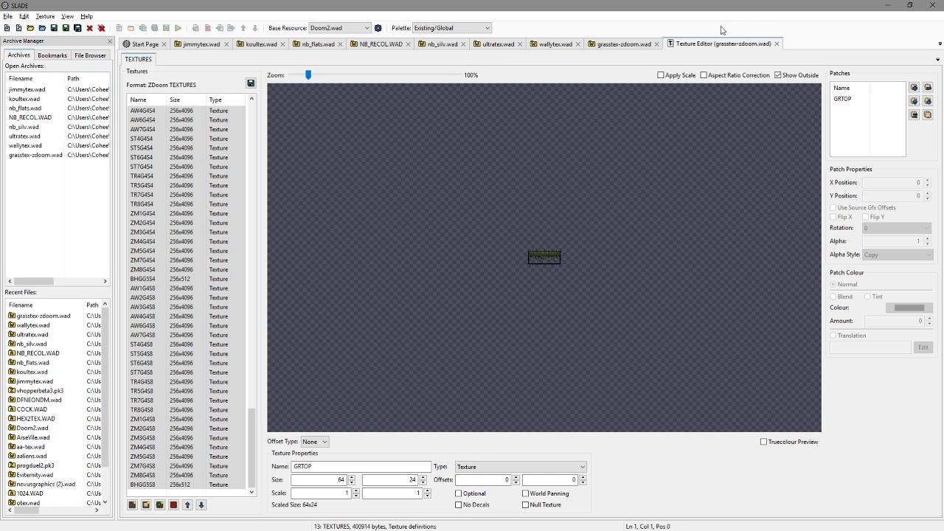
{"action": "left_click", "coordinate": [777, 45]}
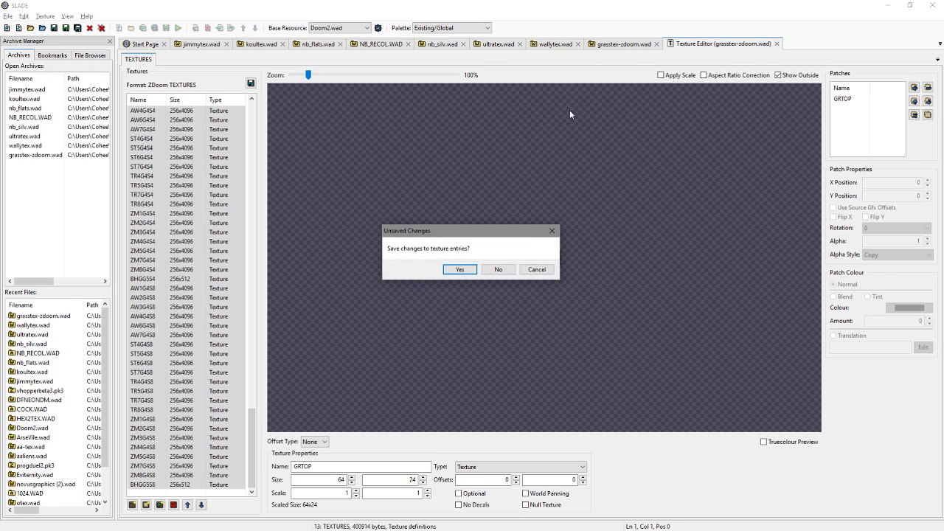
{"action": "left_click", "coordinate": [497, 270]}
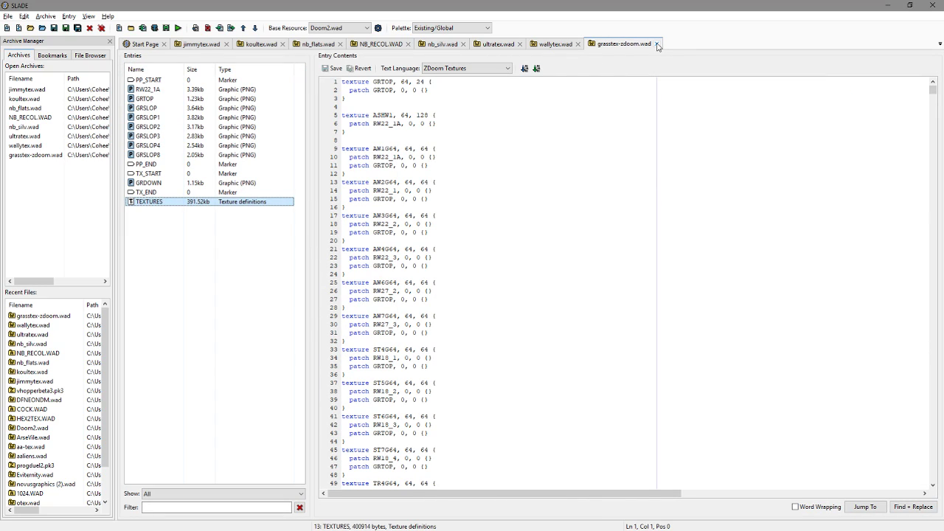